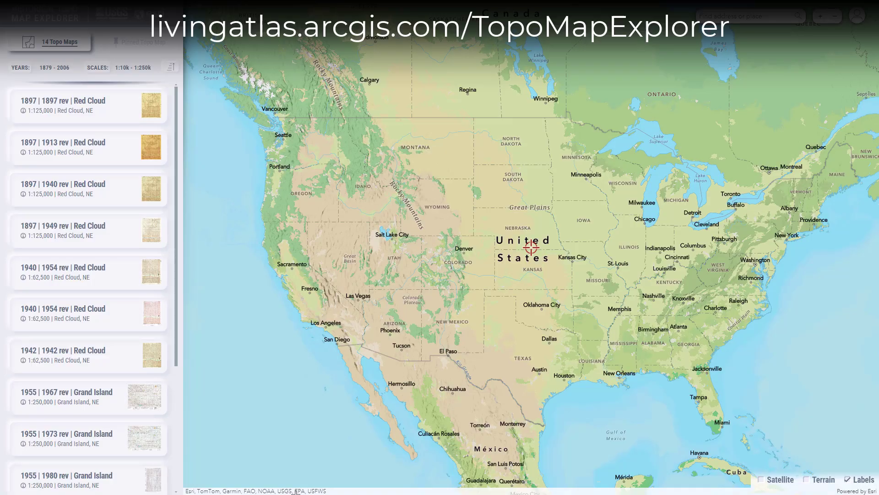
Try search points at Salt Lake City, Minneapolis and Denver, then zoom in and settle near Minturn, CO.
click(393, 237)
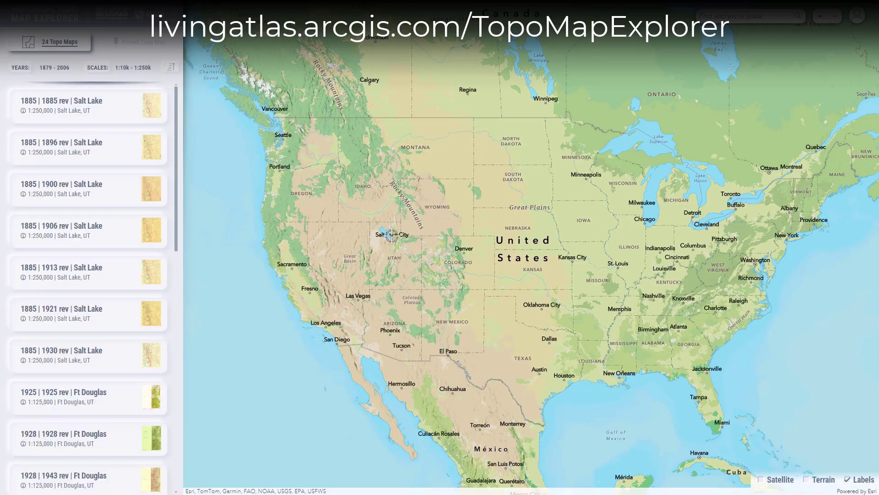
click(585, 179)
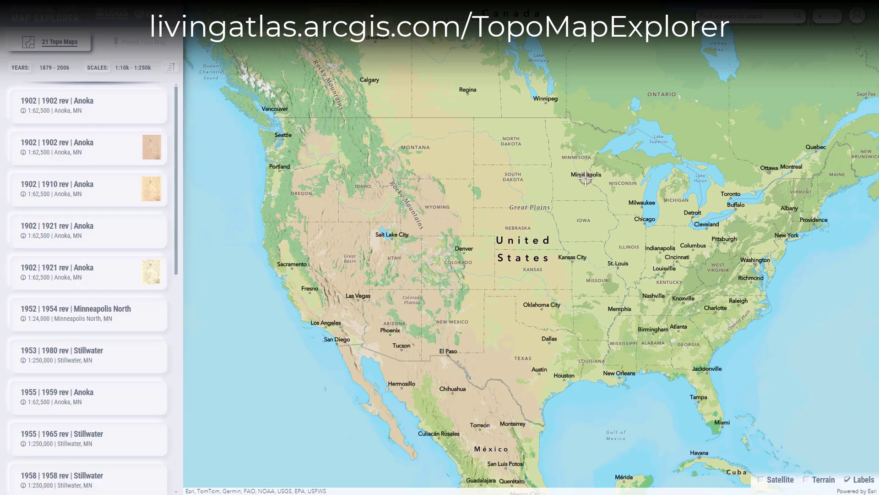
click(456, 252)
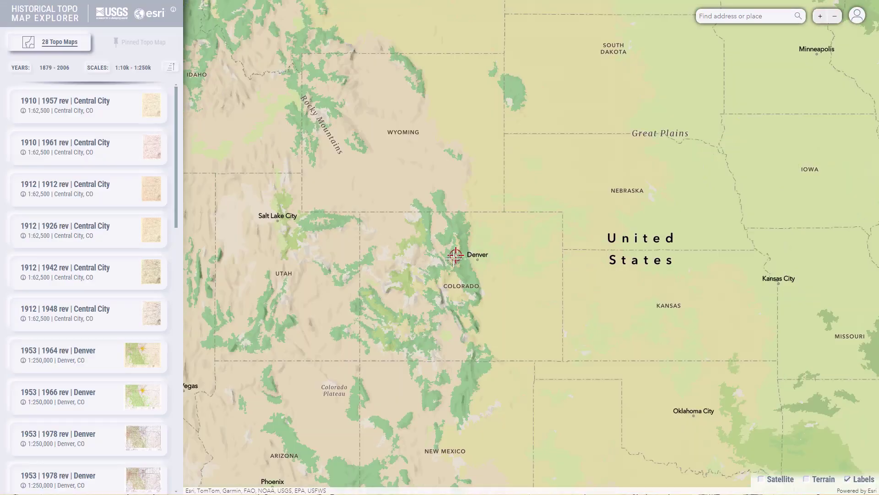
scroll(461, 255, up, 3)
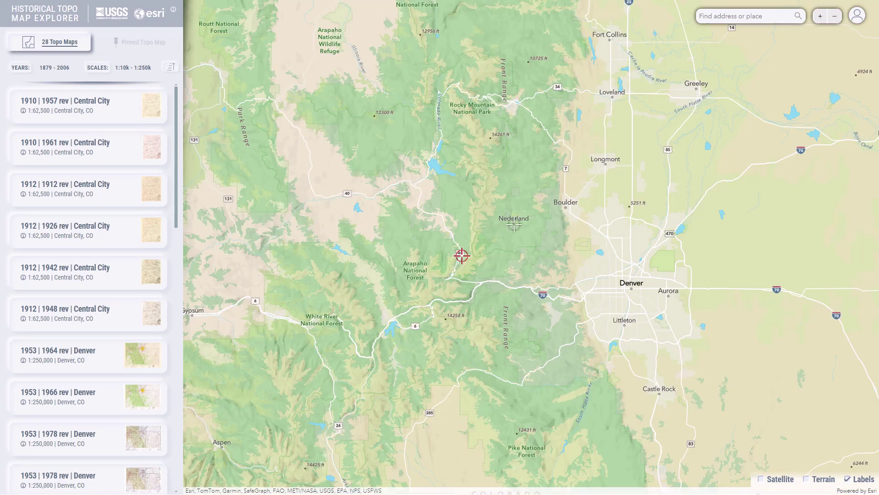
click(514, 224)
click(524, 387)
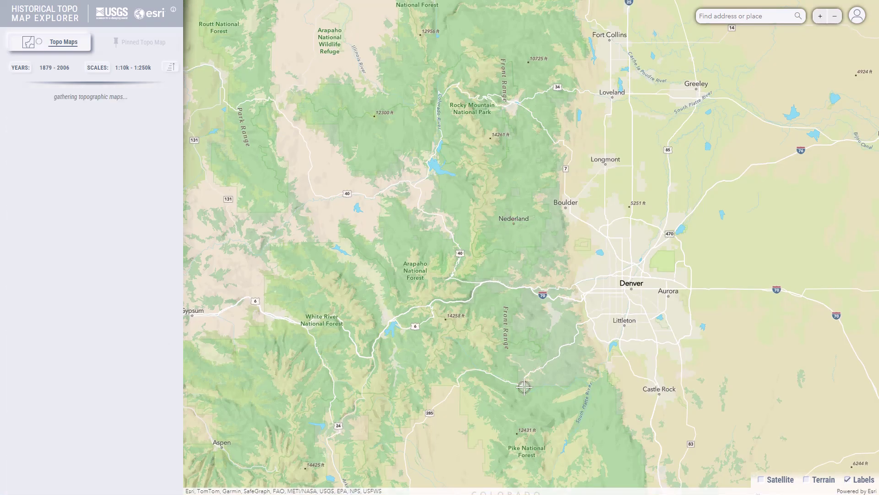
click(324, 297)
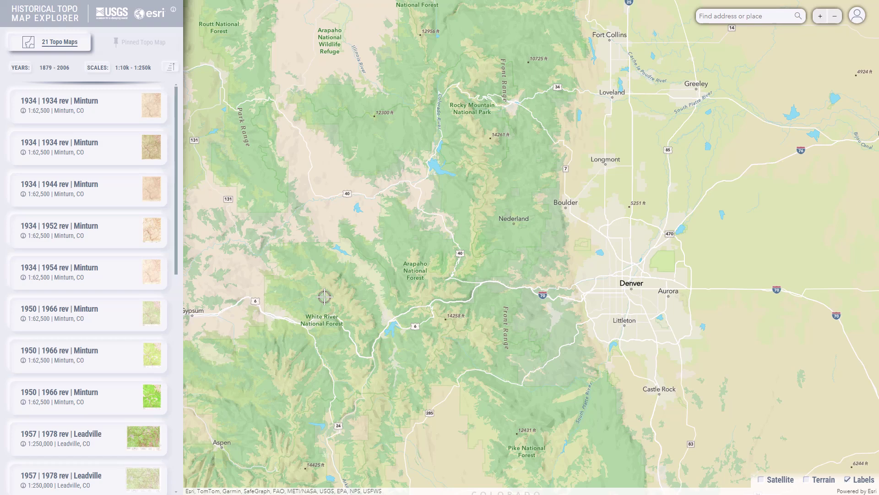
Search for Grand Ledge, MI and look over its De Witt, Grand Rapids, Wacousta and Lansing sheets.
click(709, 16)
text(Grand Ledge, M)
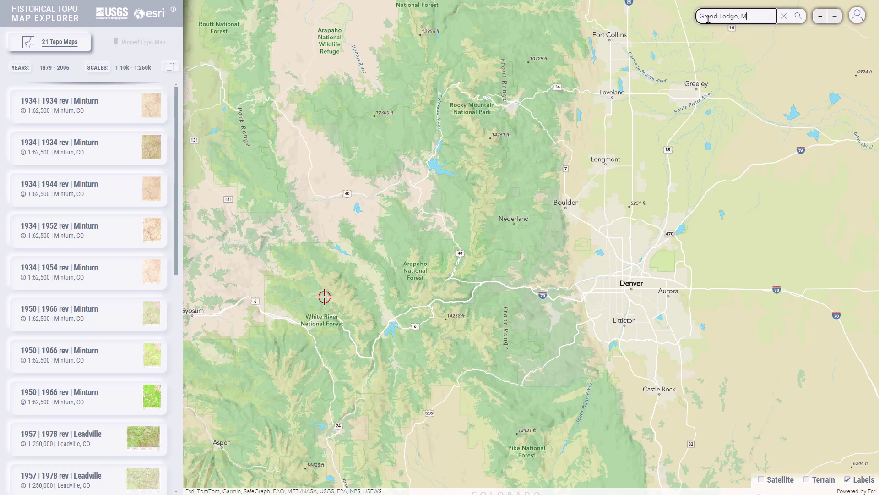
text(I)
click(724, 32)
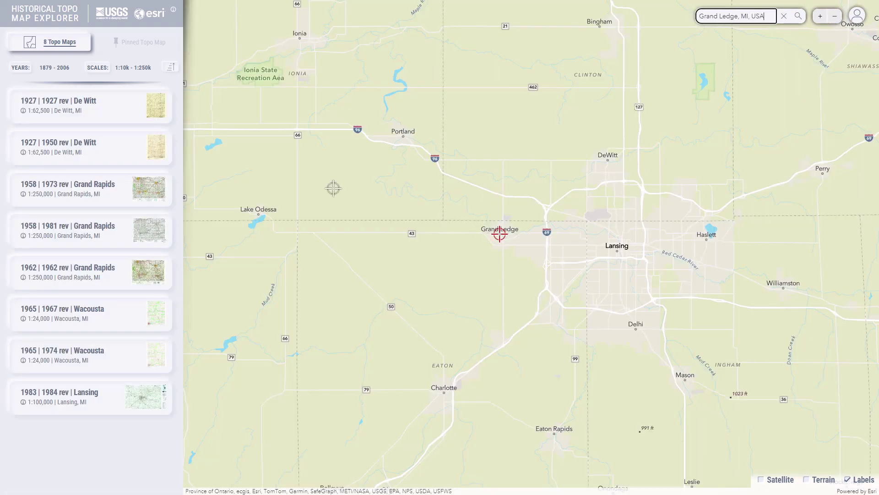
mouse_move(139, 111)
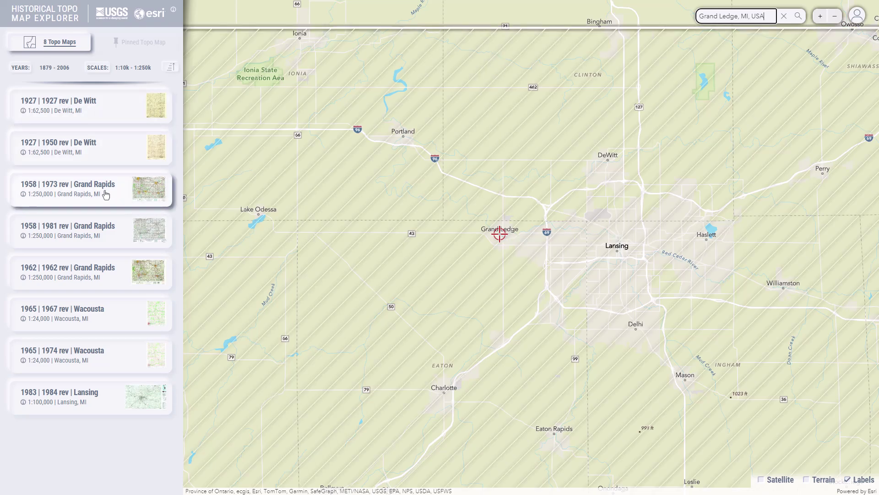
mouse_move(98, 232)
mouse_move(91, 271)
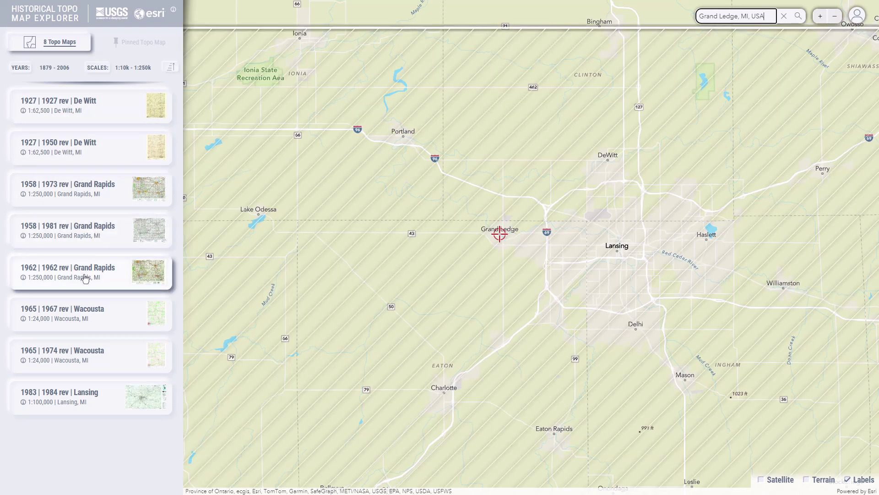
mouse_move(83, 311)
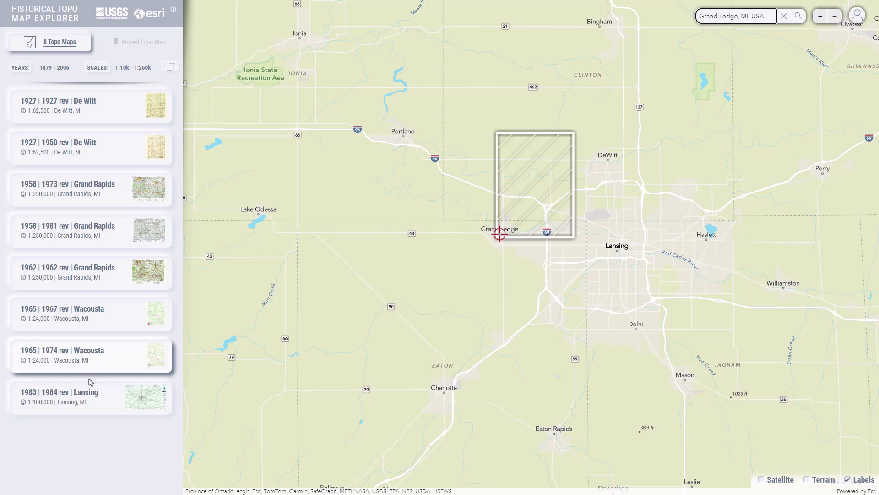
click(168, 70)
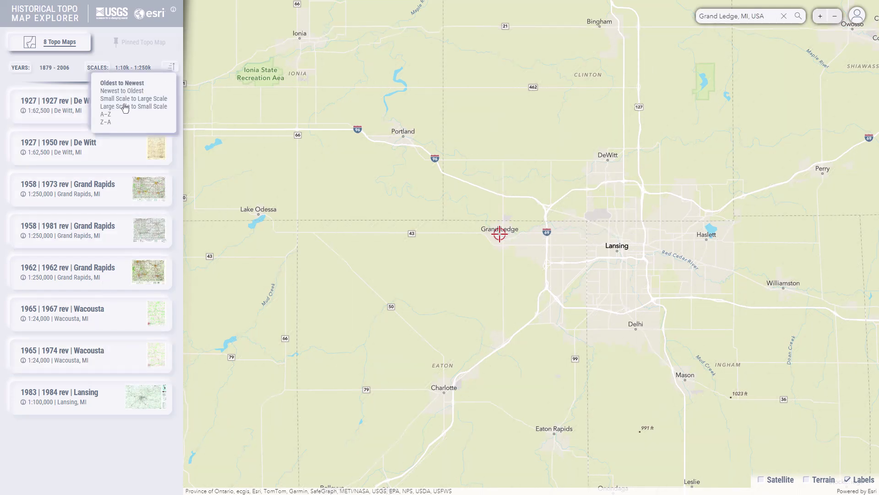
click(170, 69)
click(103, 71)
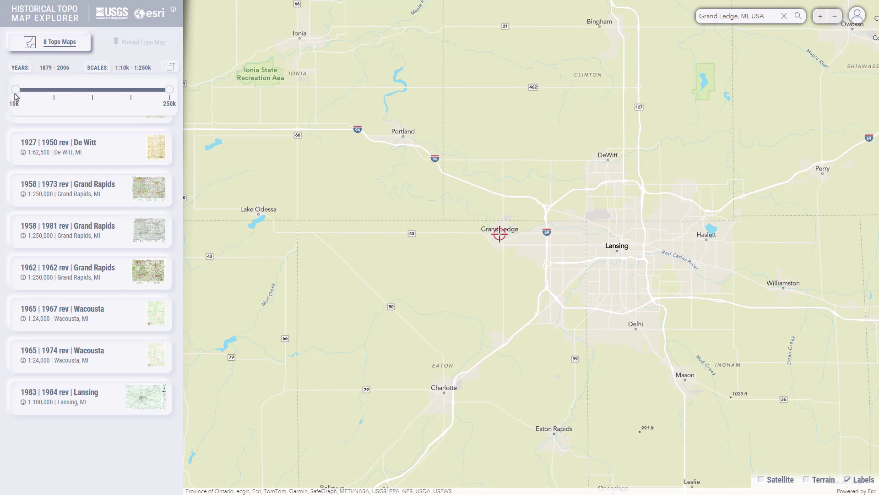
drag(123, 95, 17, 91)
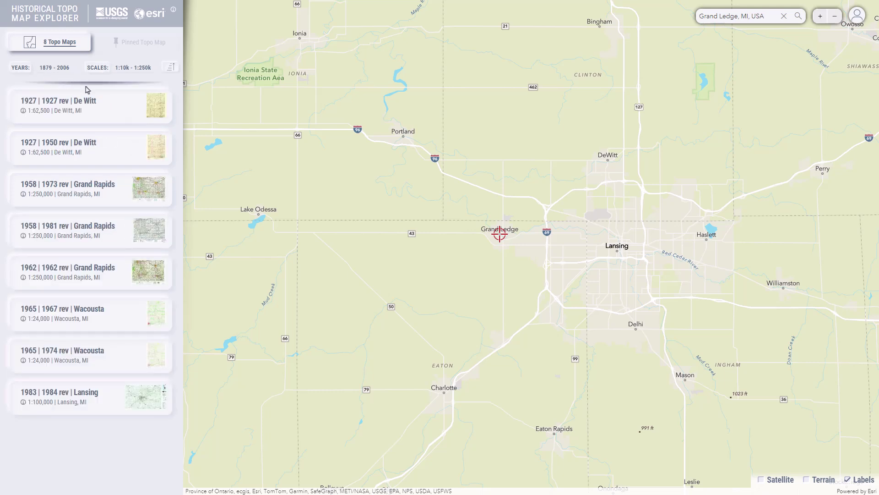
Overlay the 1927 De Witt map, zoom to its full extent, and make it partly transparent.
click(103, 98)
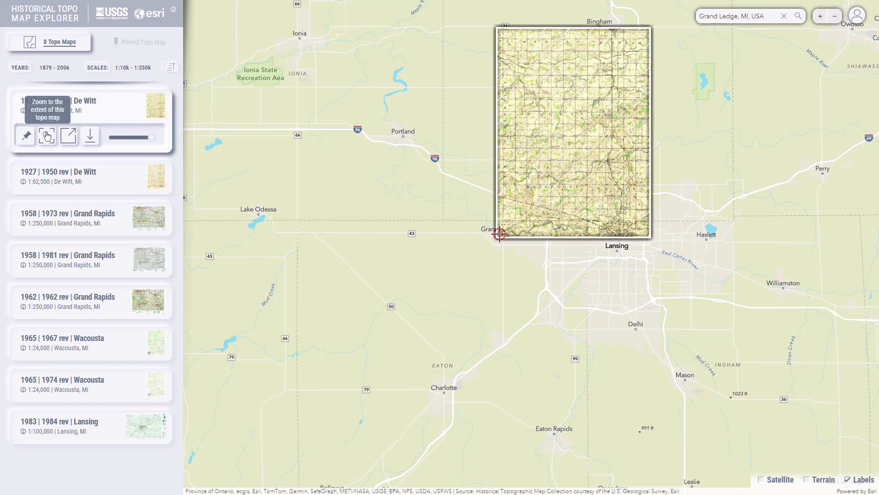
click(47, 136)
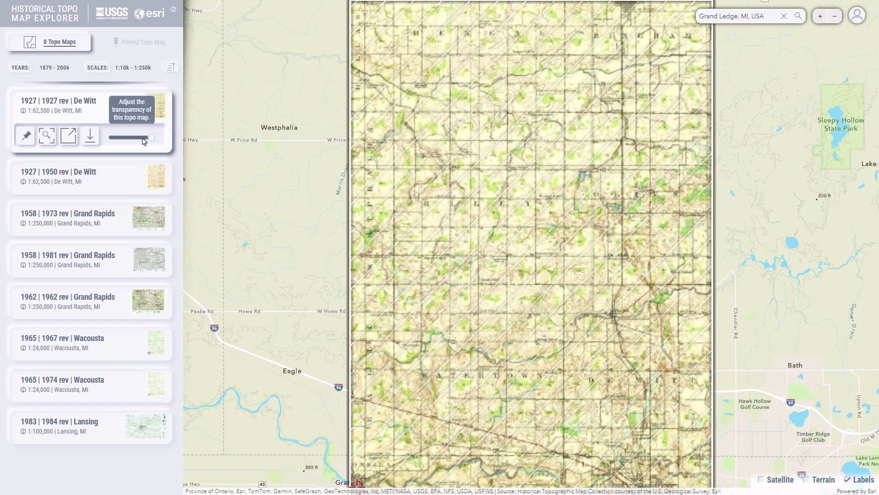
mouse_move(152, 140)
mouse_down()
mouse_move(105, 141)
mouse_move(164, 144)
mouse_up()
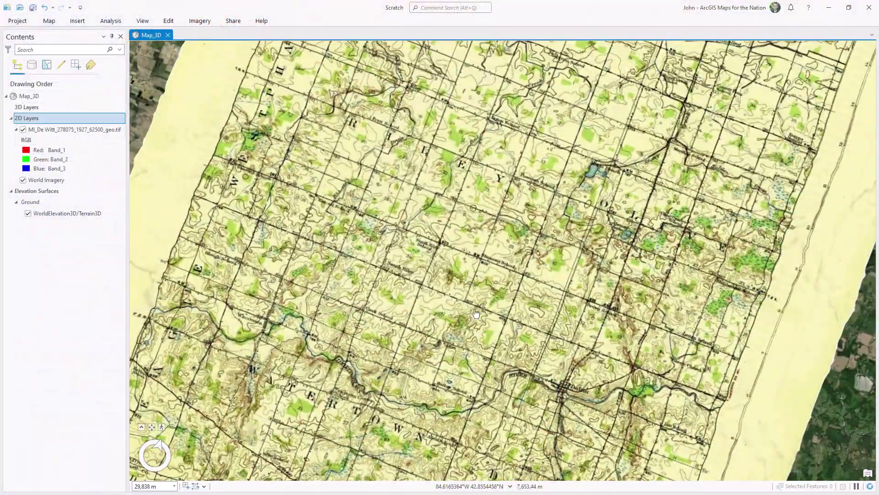
Tilt the Map_3D scene to view the draped 1927 De Witt map obliquely.
drag(476, 314, 4, 171)
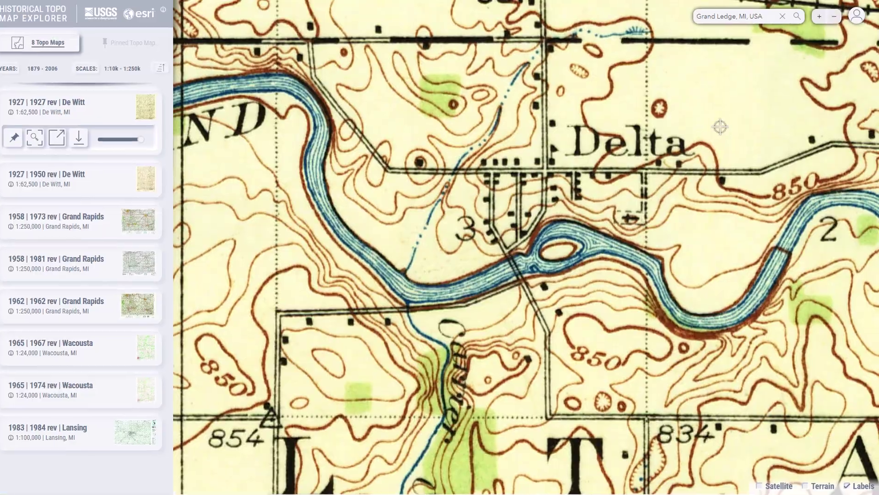
Sign in to ArcGIS and start exporting the topo map as an ArcGIS Online web map.
click(856, 15)
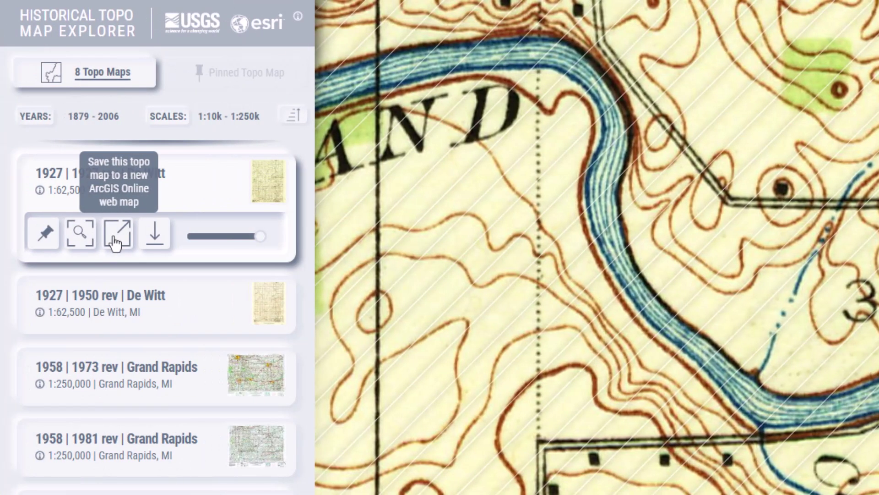
click(116, 242)
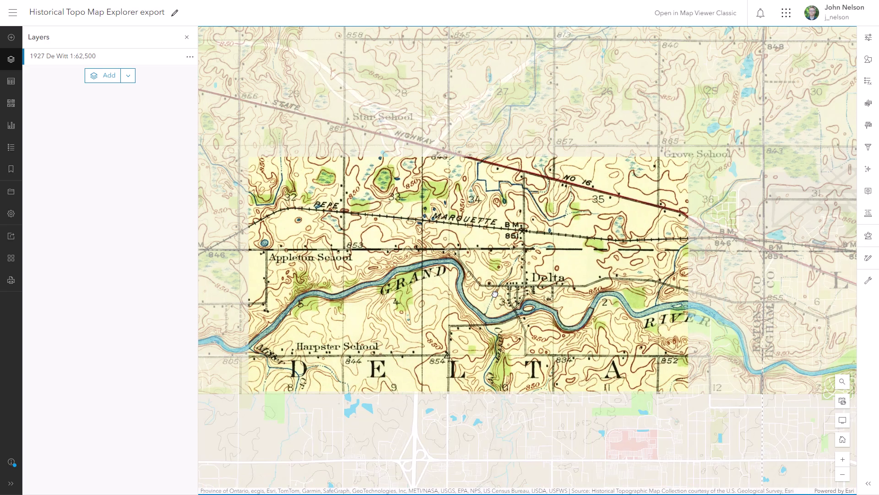
Zoom out and pan the web map until the whole 1927 De Witt layer is visible.
scroll(495, 294, down, 3)
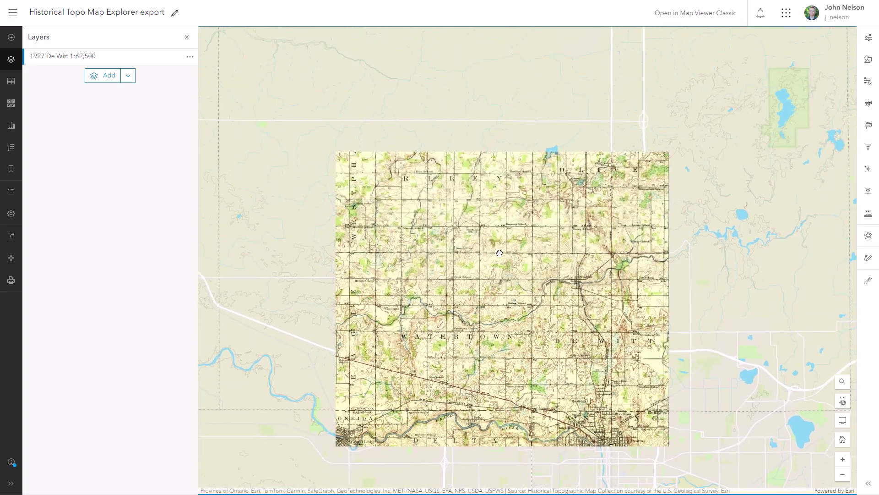
drag(500, 253, 498, 271)
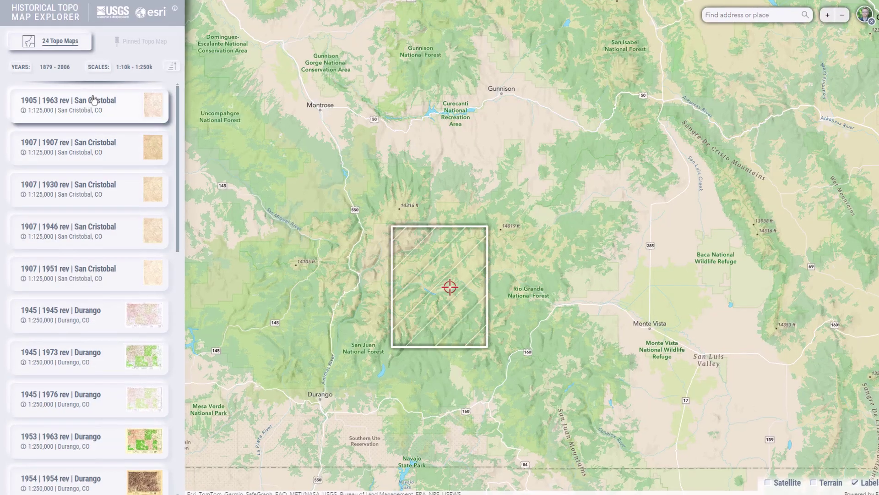
Pin the 1905 San Cristobal, 1914 Creede and 1915 Del Norte maps, then list the pinned maps.
click(92, 100)
click(23, 138)
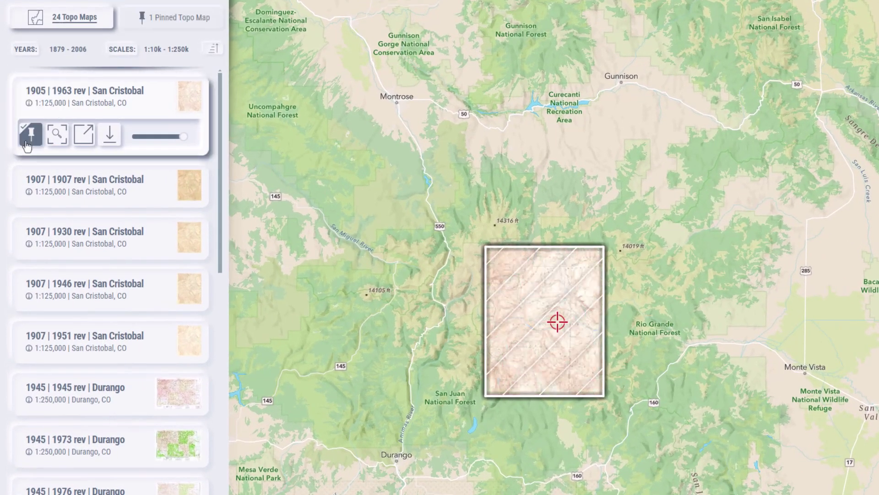
click(637, 321)
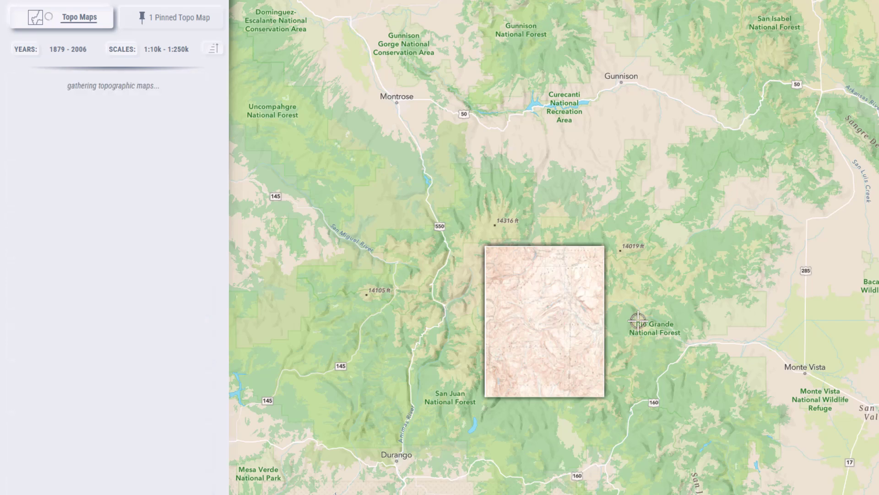
click(55, 103)
click(31, 135)
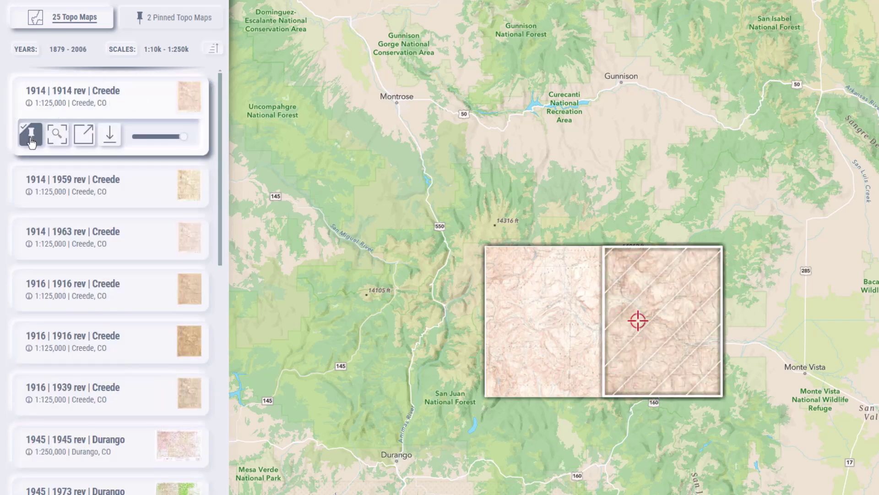
click(749, 320)
click(153, 106)
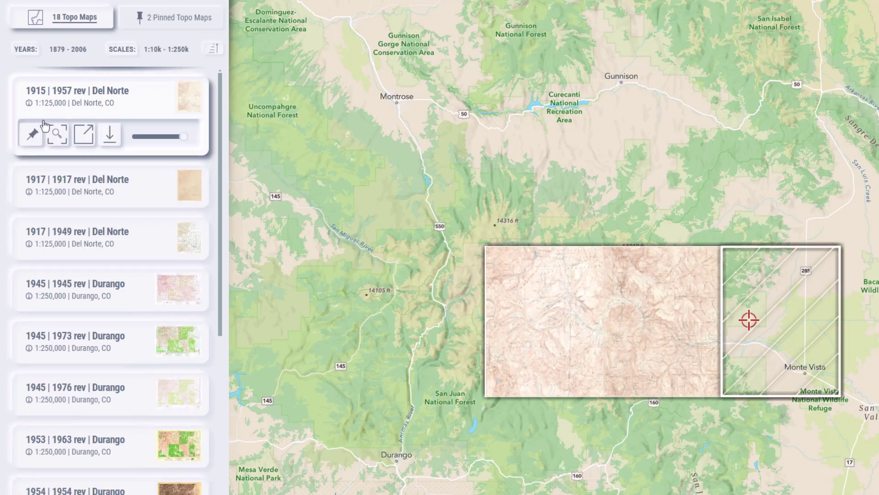
click(30, 139)
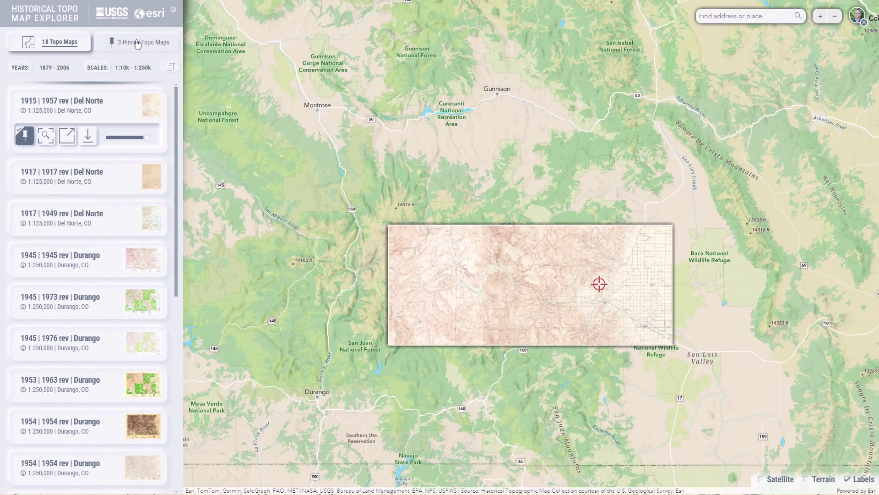
click(180, 17)
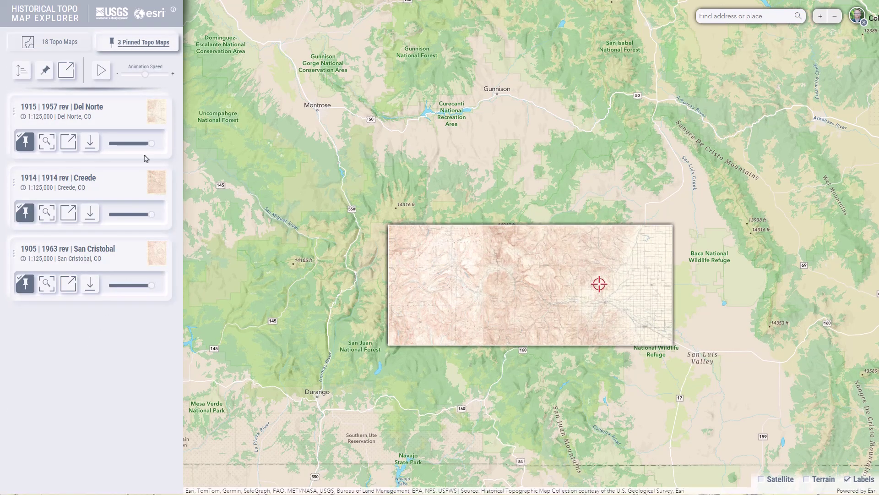
Unpin all pinned topo maps, confirming with Yes, Unpin All.
click(46, 71)
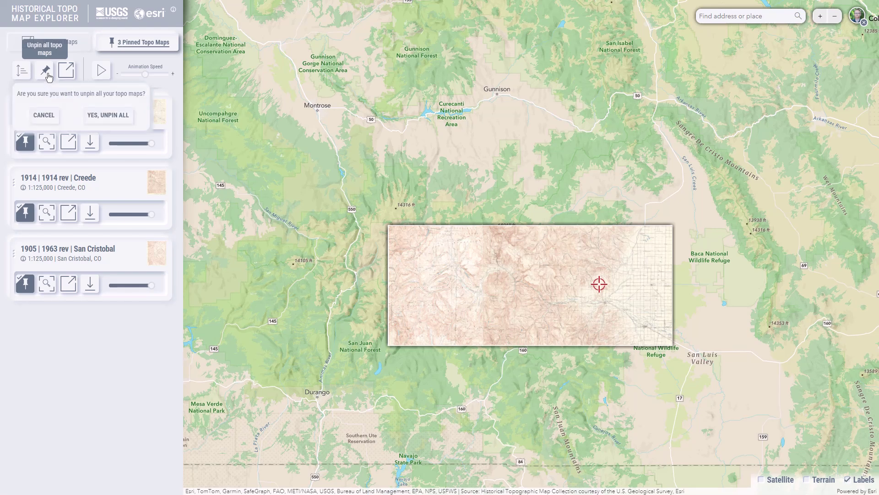
click(99, 117)
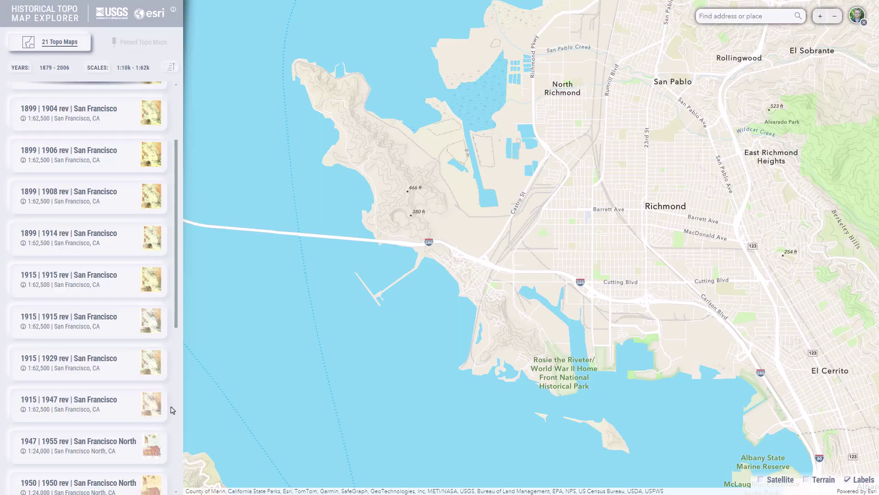
Pin the 1915|1947 rev, 1915|1915 rev and 1895 San Francisco maps and play the animation.
click(88, 399)
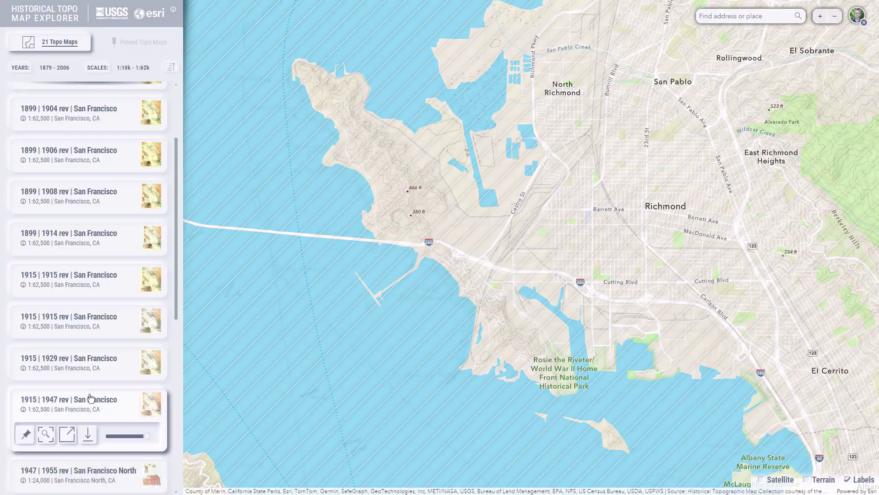
click(24, 434)
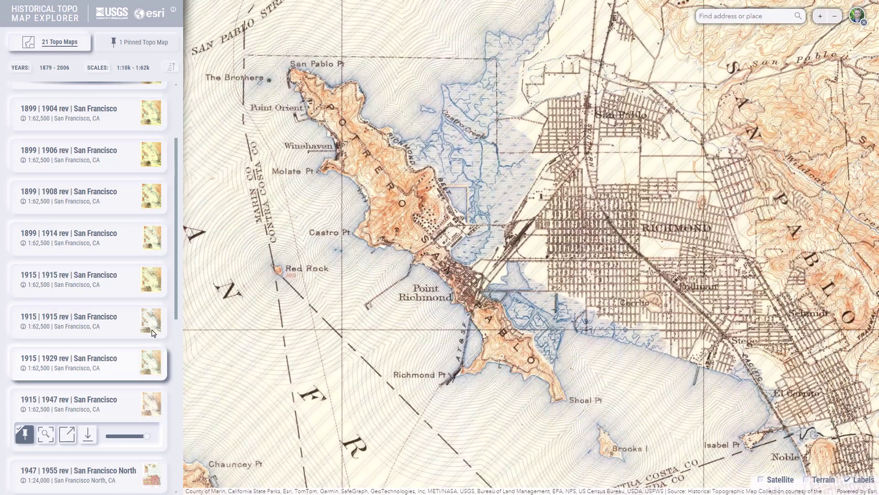
click(102, 279)
click(24, 310)
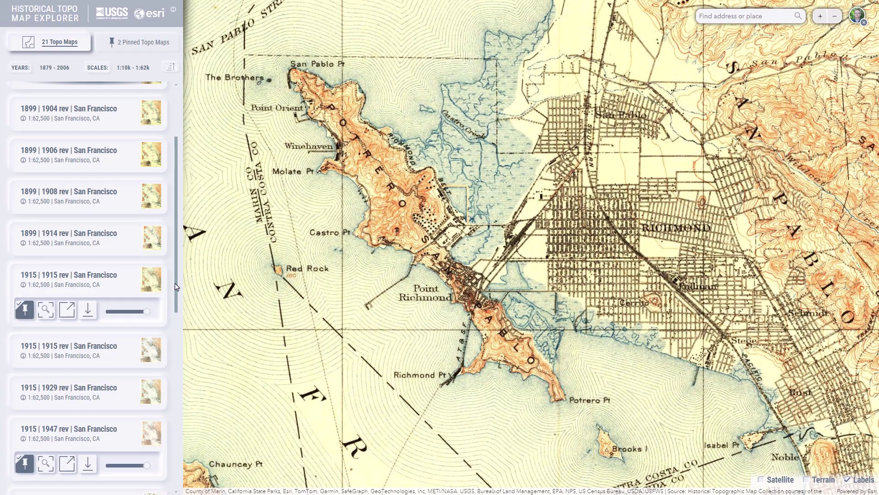
scroll(95, 105, up, 3)
click(95, 105)
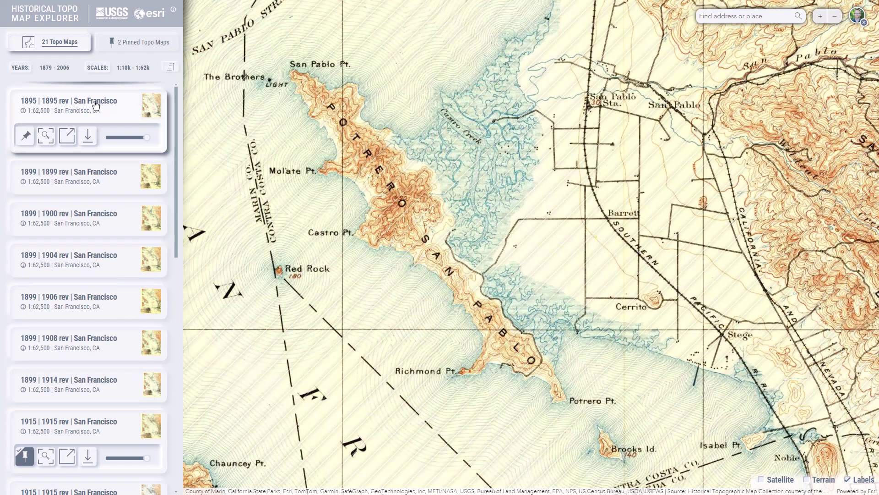
click(128, 47)
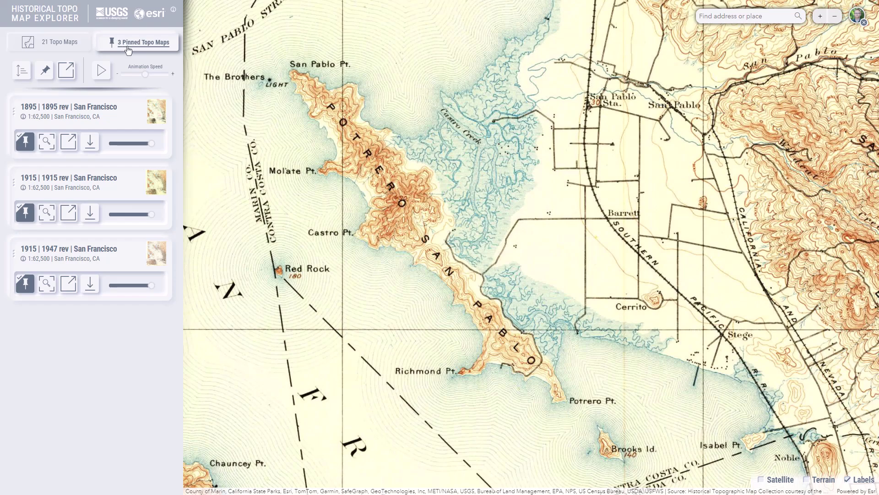
click(101, 72)
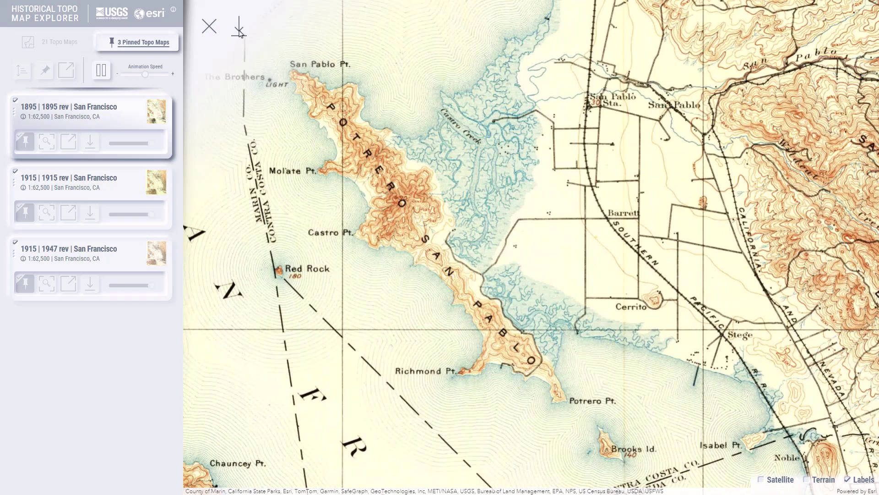
Export the pinned-map animation as a square 720 x 720 mp4 titled 'San Pablo'.
click(239, 32)
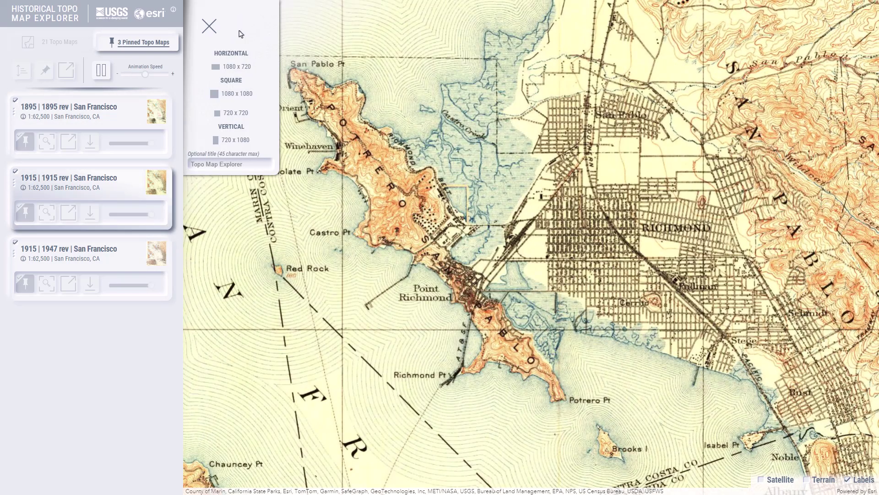
mouse_move(241, 68)
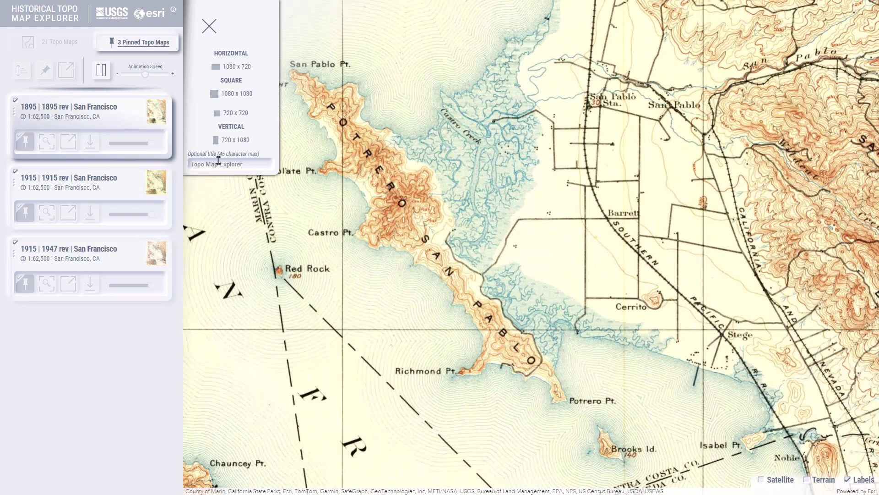
text(an )
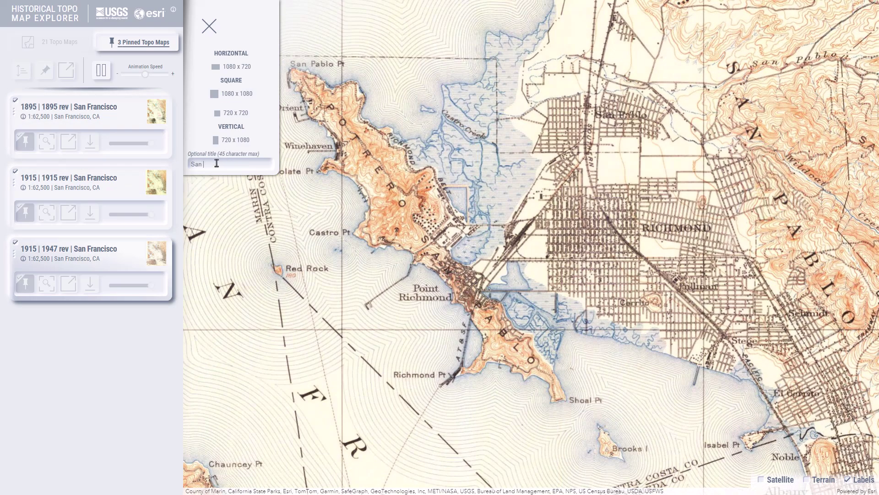
text(Pablo)
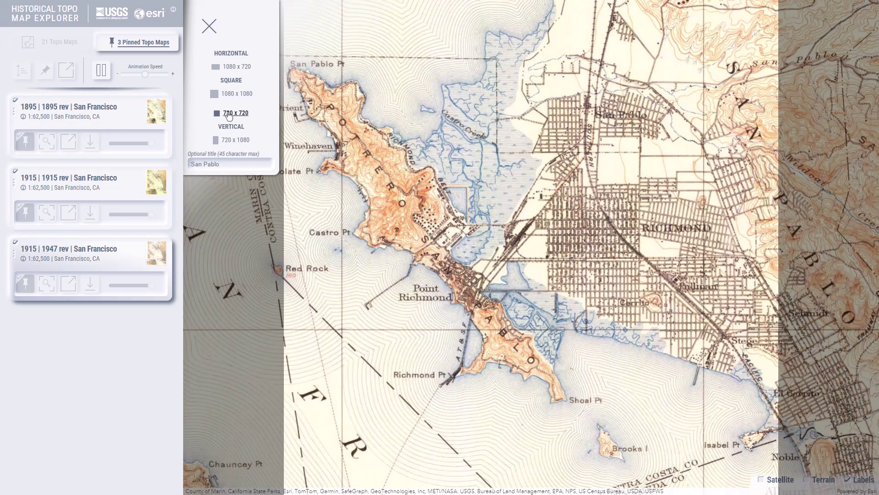
click(229, 114)
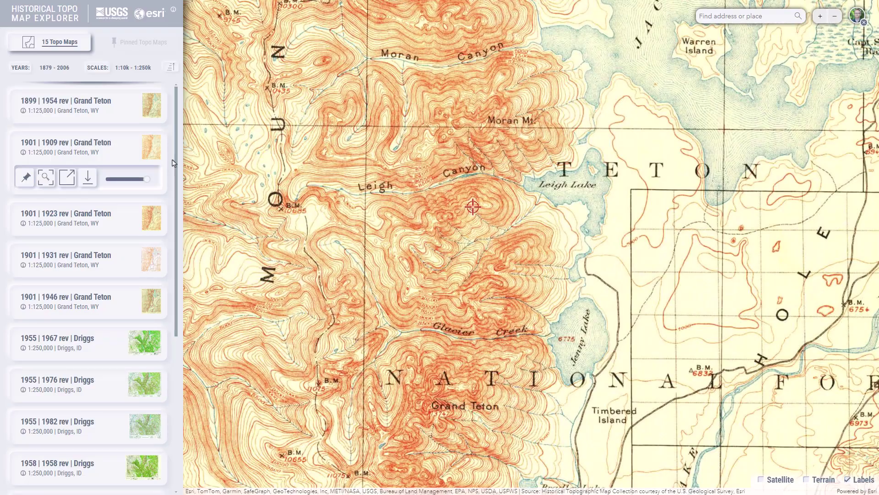
click(806, 479)
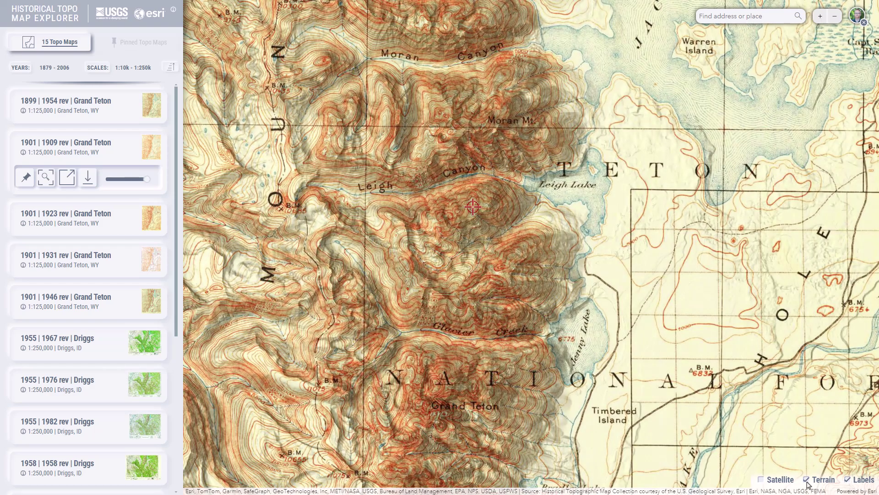
click(807, 481)
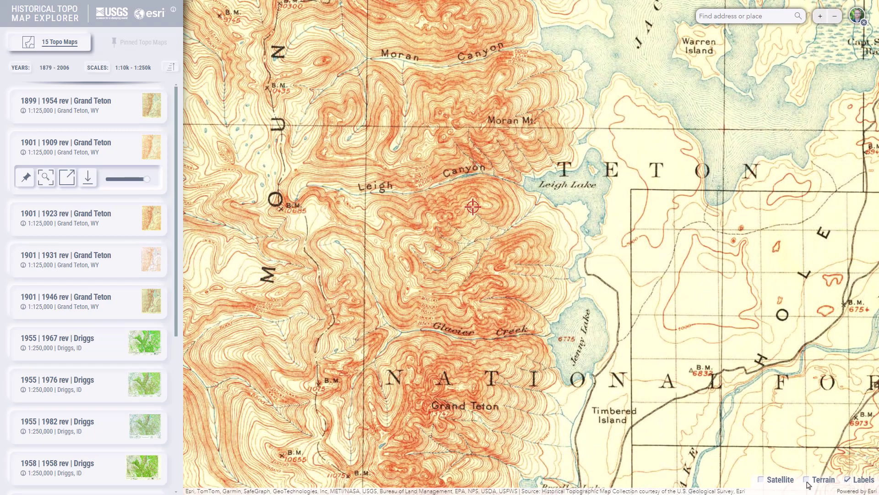
click(807, 481)
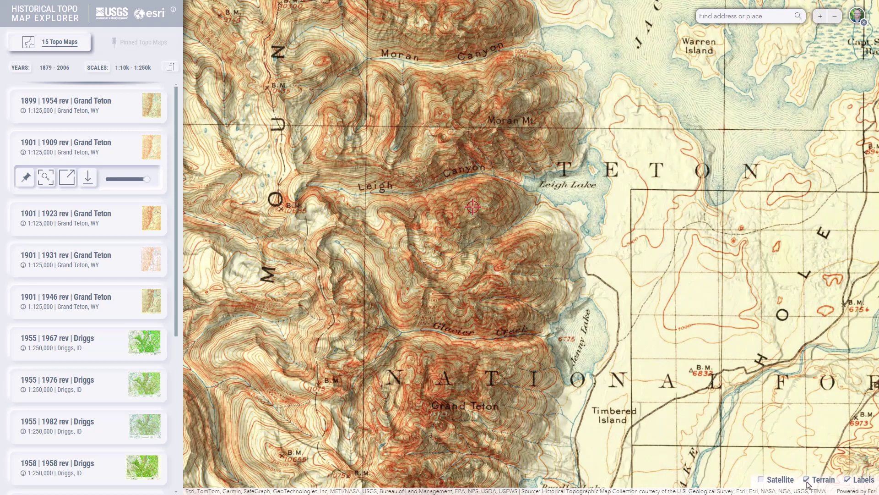
click(807, 481)
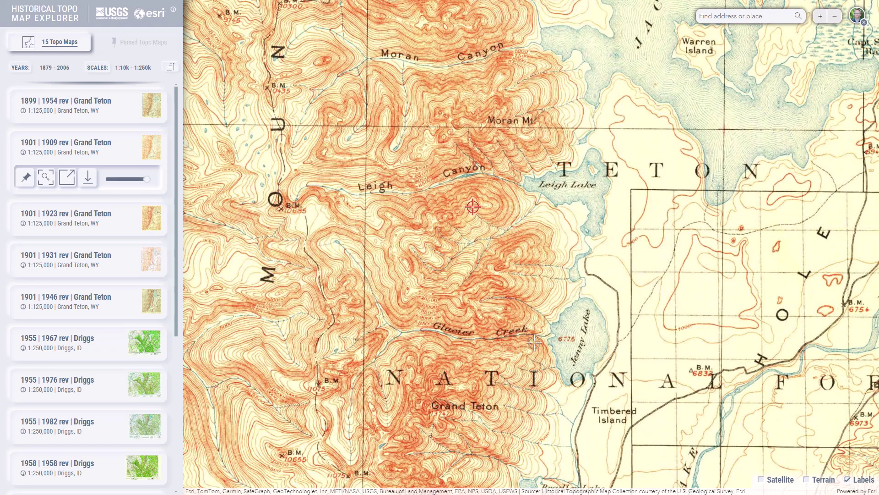
mouse_move(24, 157)
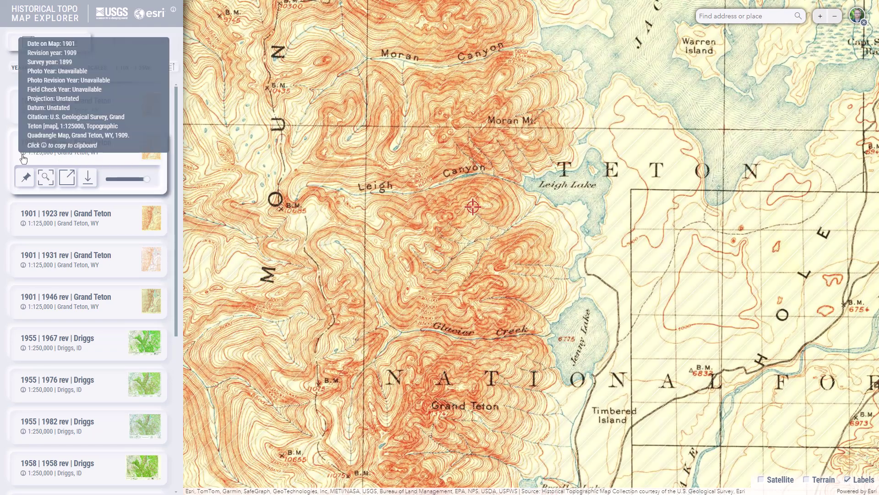